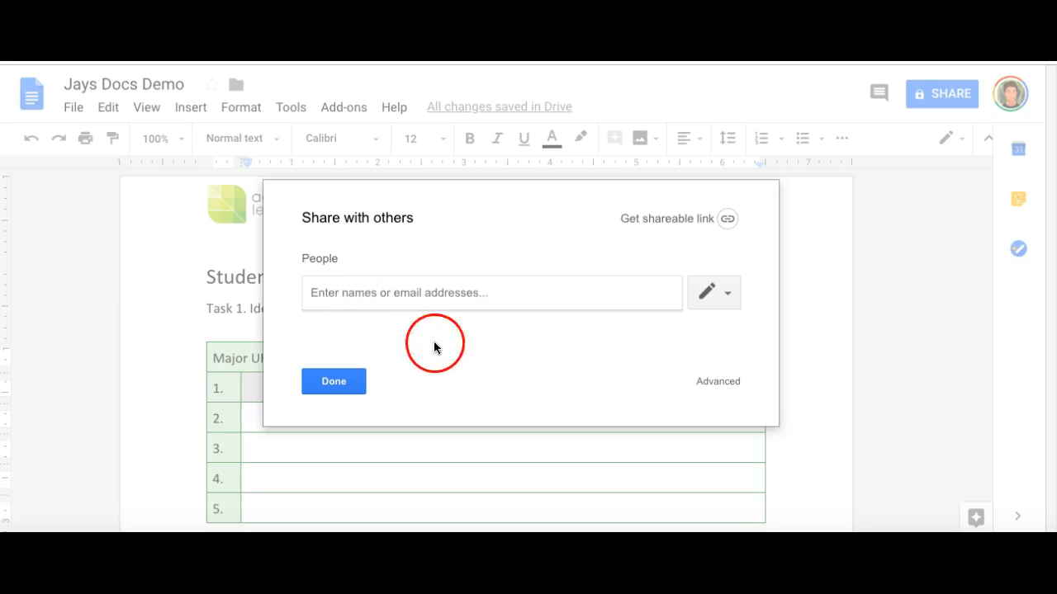
- Check the access levels that can be given to invited people in the sharing dialog
click(728, 294)
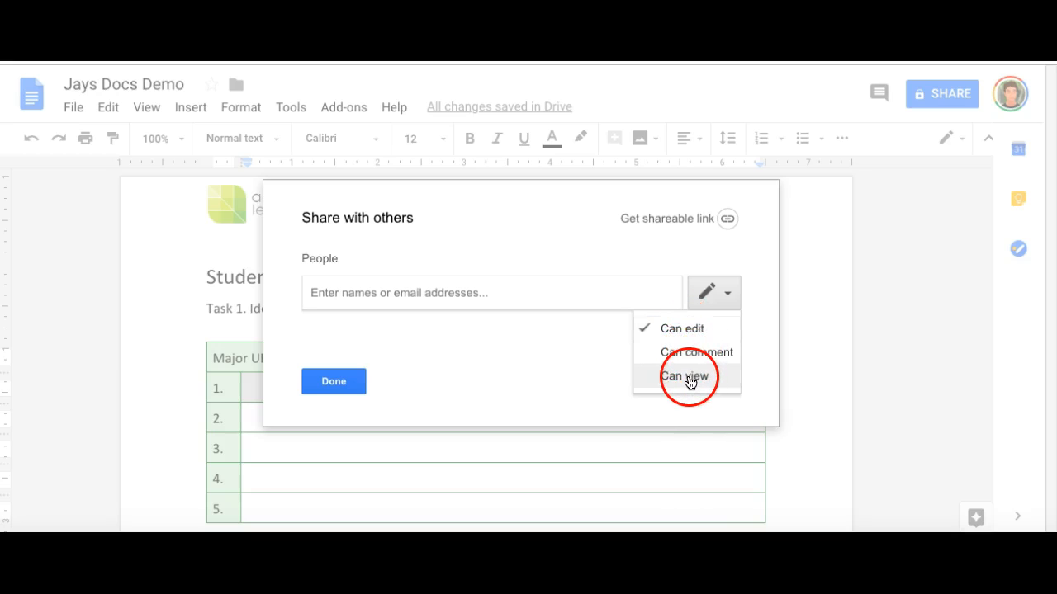
click(583, 373)
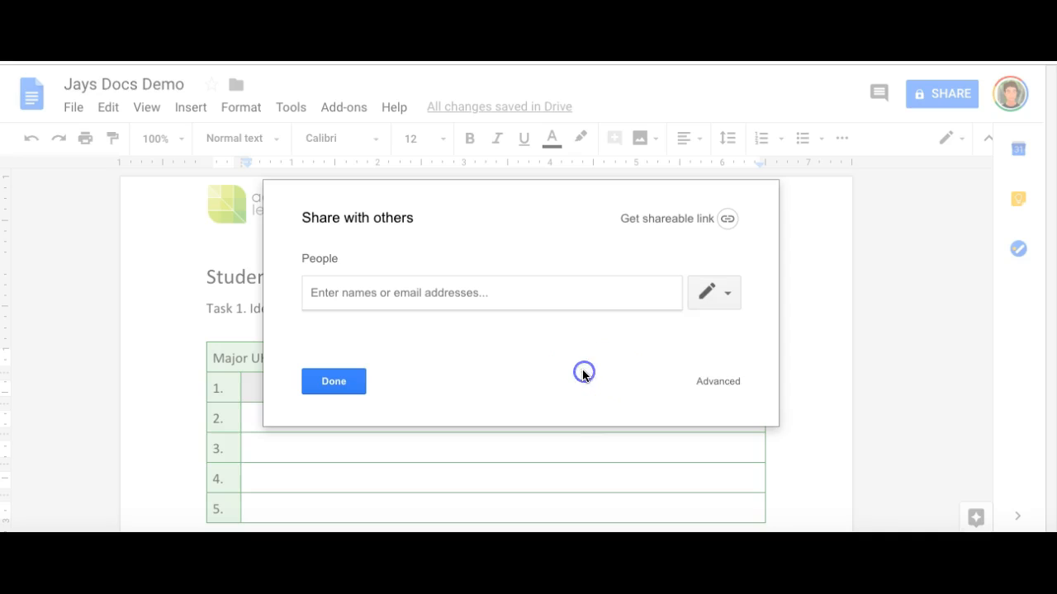
- Open the advanced sharing settings and invite two people by e-mail with edit access and notification
click(726, 383)
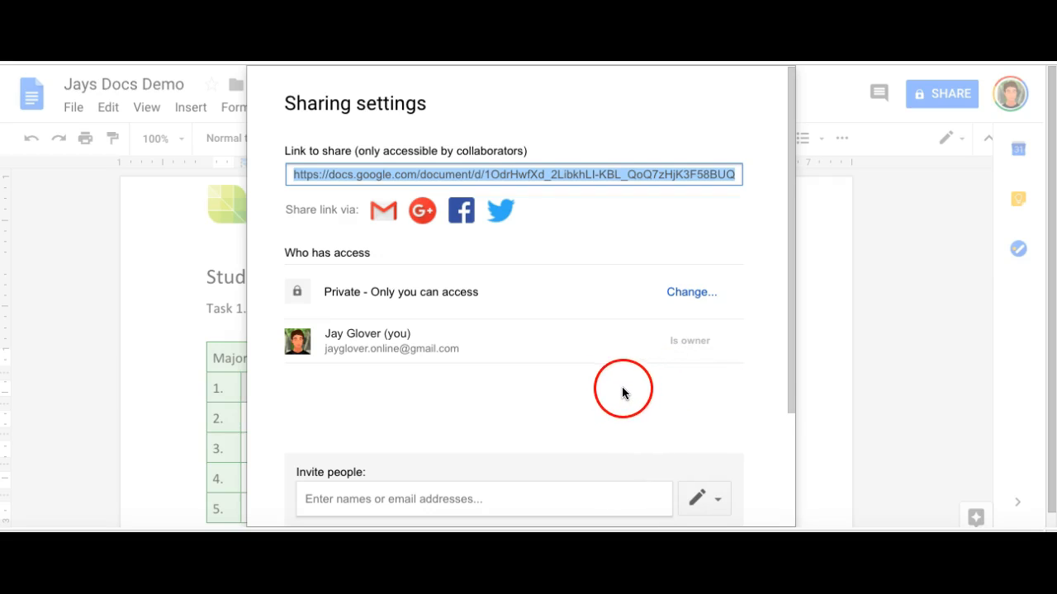
drag(793, 196, 795, 236)
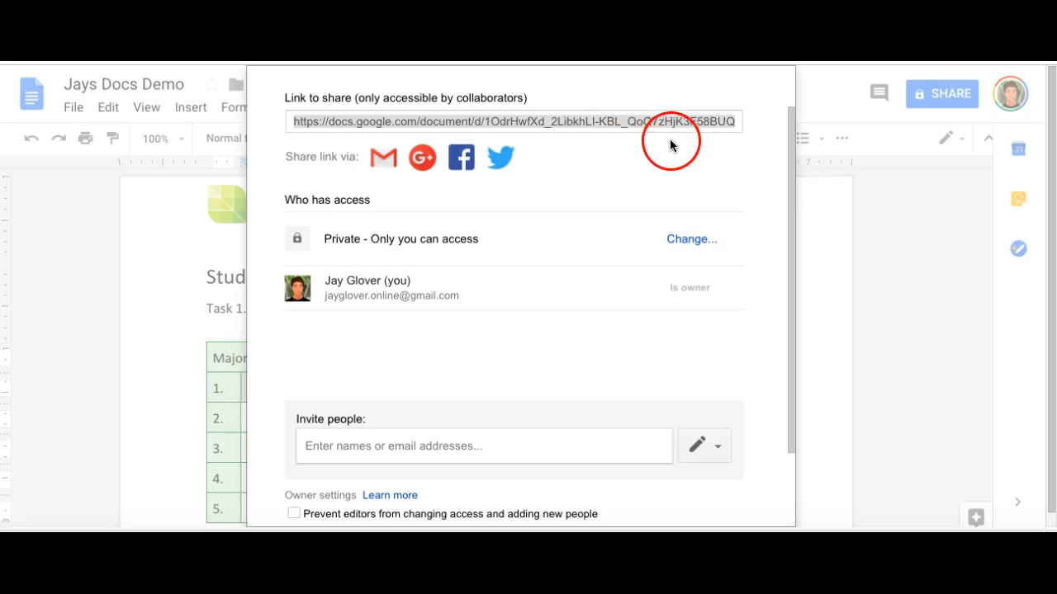
click(314, 453)
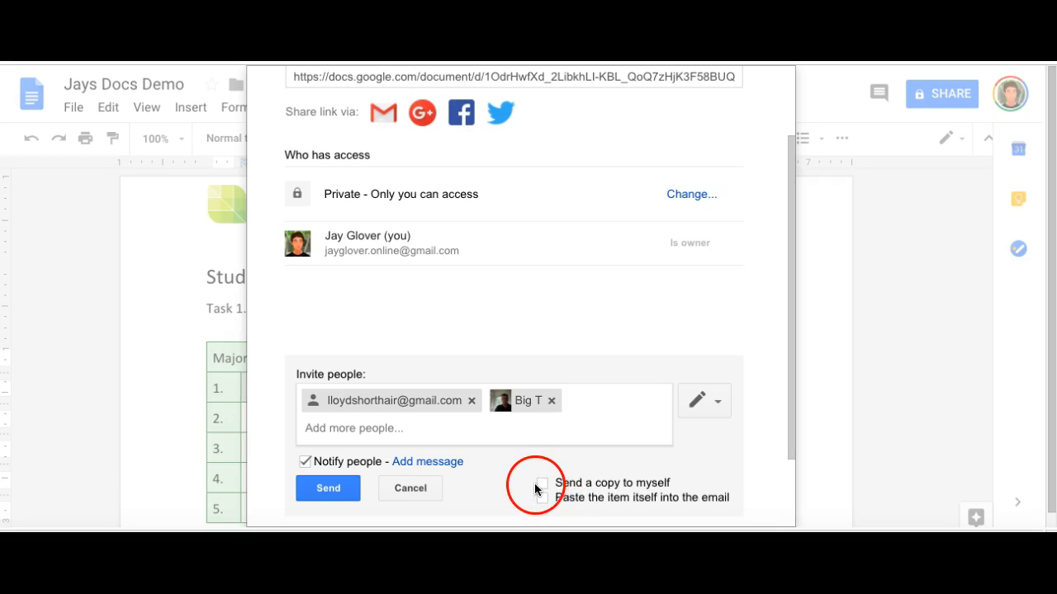
click(327, 491)
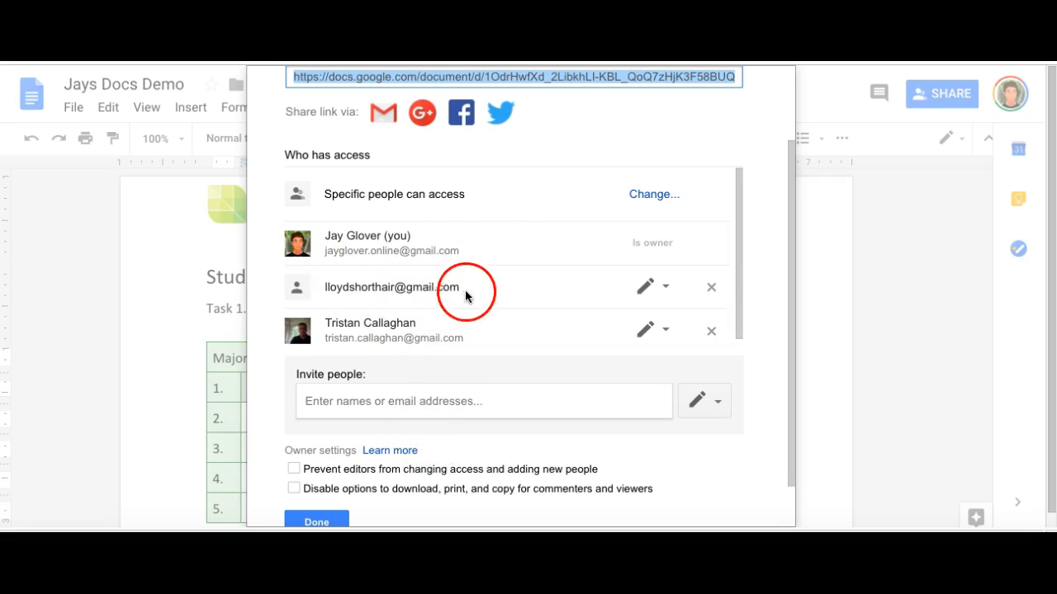
- Review the access-level options for both invited collaborators and close the sharing settings
click(666, 287)
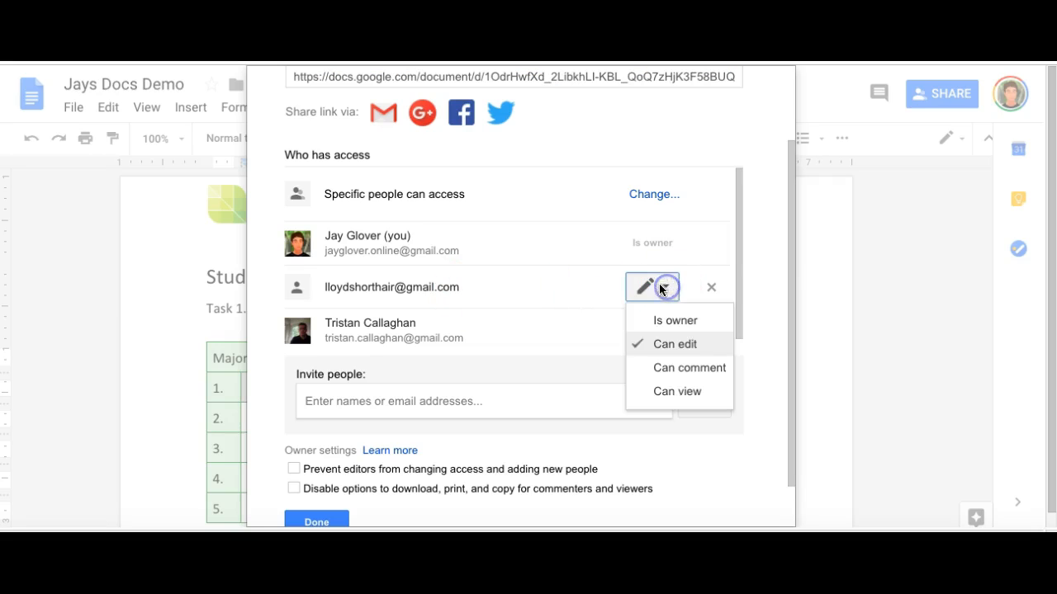
click(584, 294)
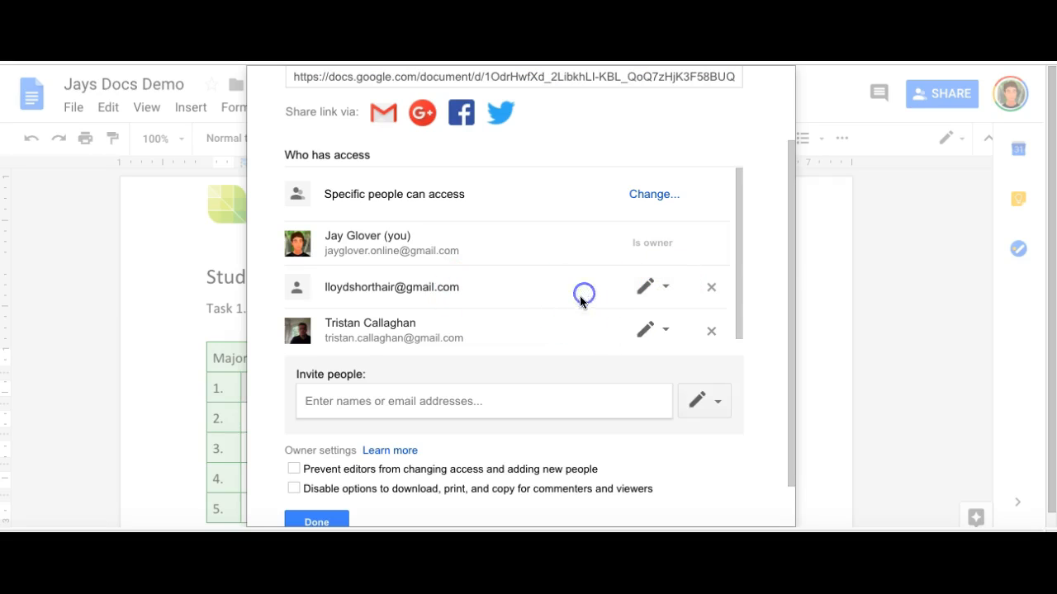
click(665, 331)
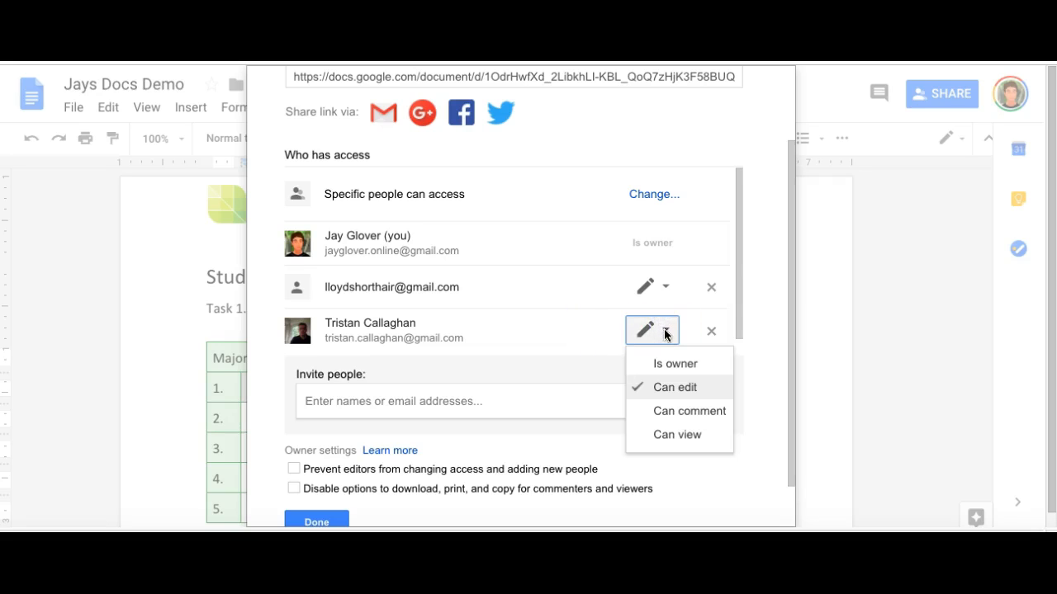
click(601, 333)
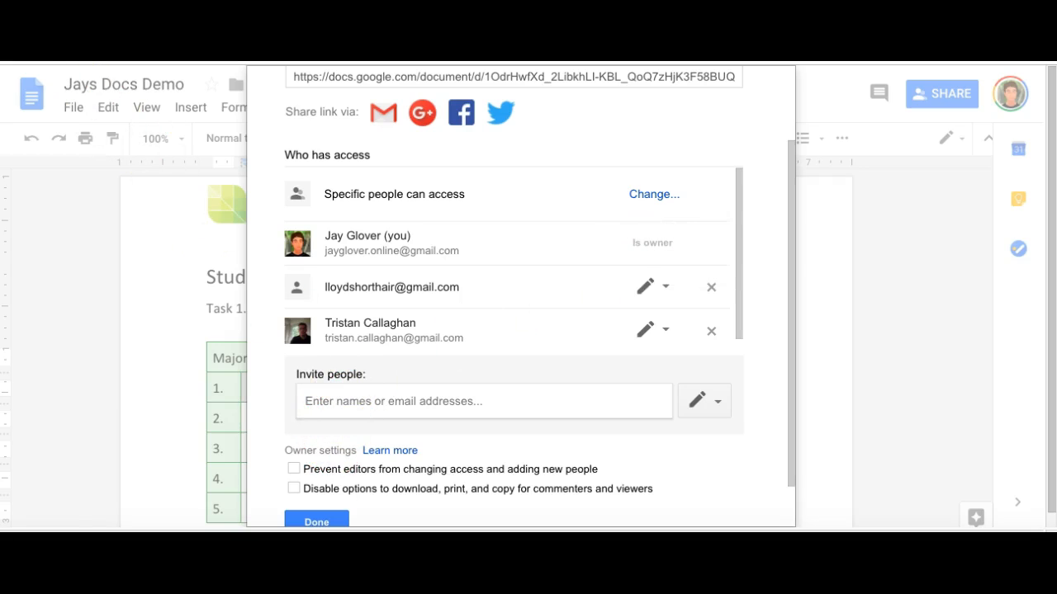
scroll(58, 191, down, 1)
click(319, 473)
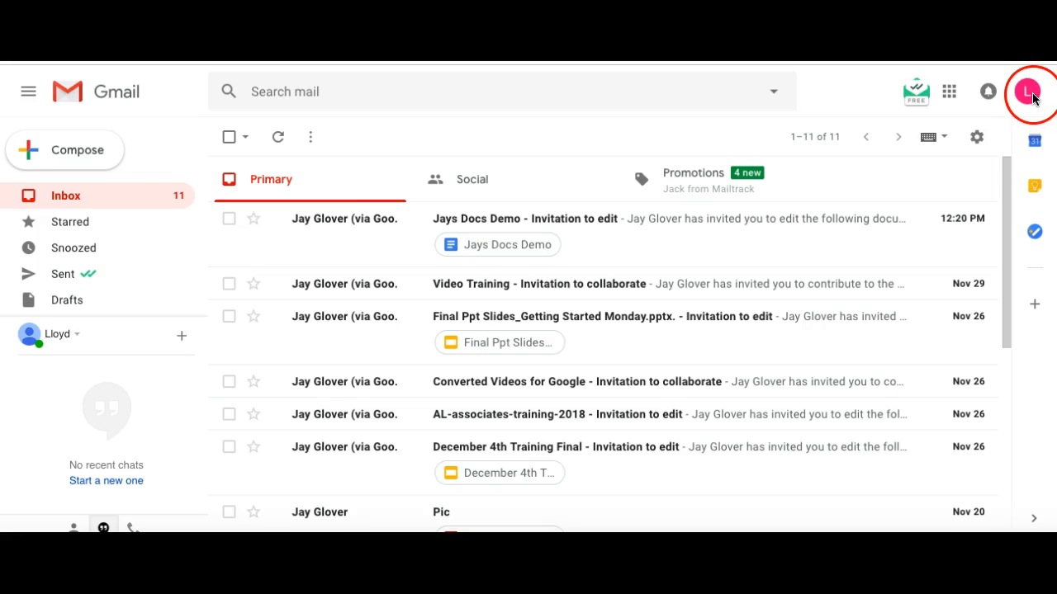
- Open Jays Docs Demo from the edit invitation in the collaborator's Gmail inbox and send "Hello" in the document chat
click(501, 251)
click(500, 250)
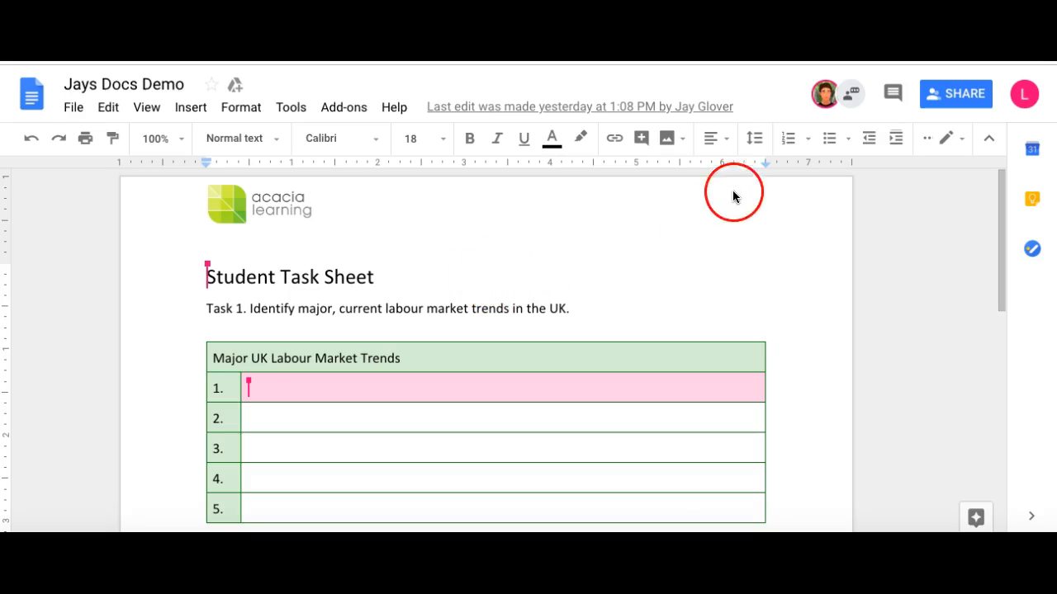
click(854, 99)
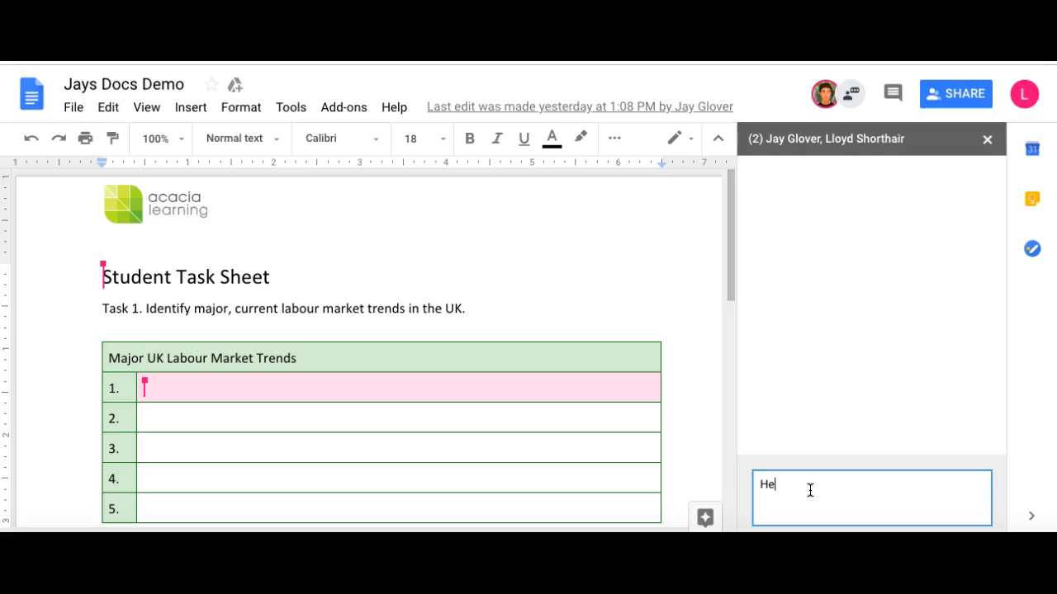
key(Return)
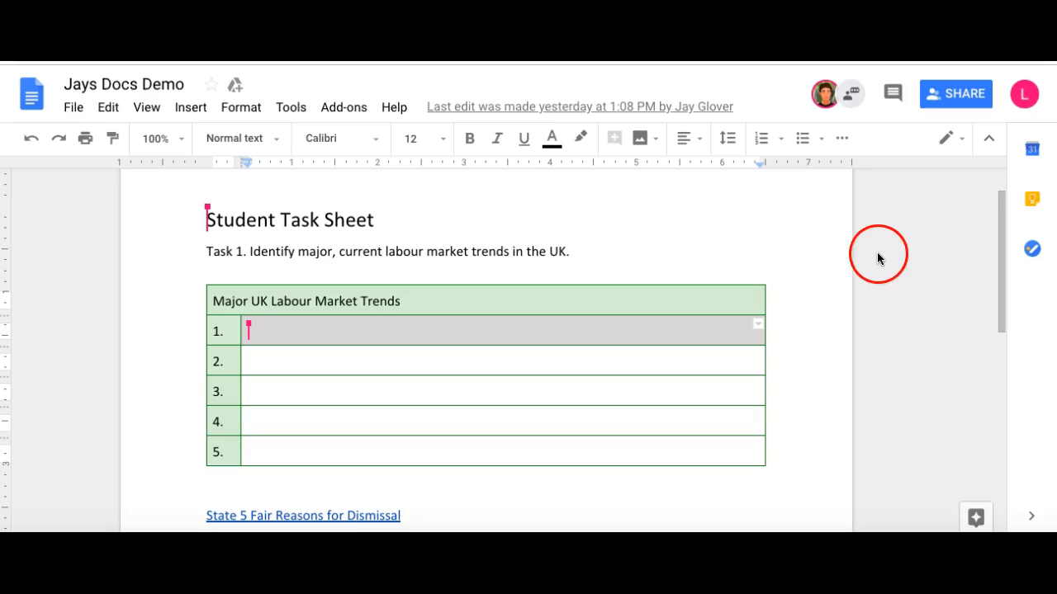
- Switch the document to Suggesting mode and suggest "Brexit" in row 1 of the Major UK Labour Market Trends table
click(947, 140)
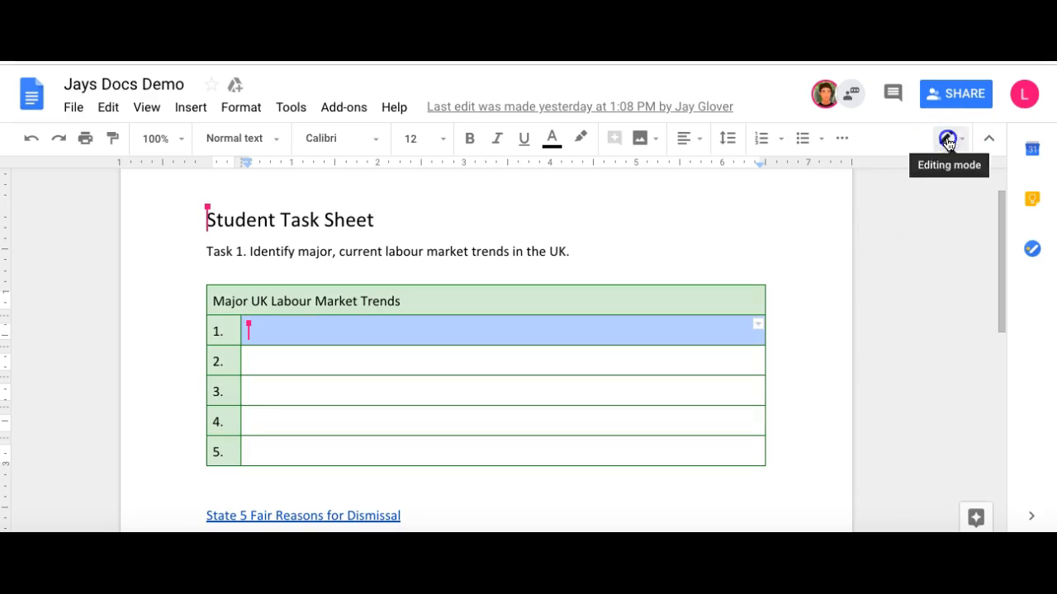
click(947, 141)
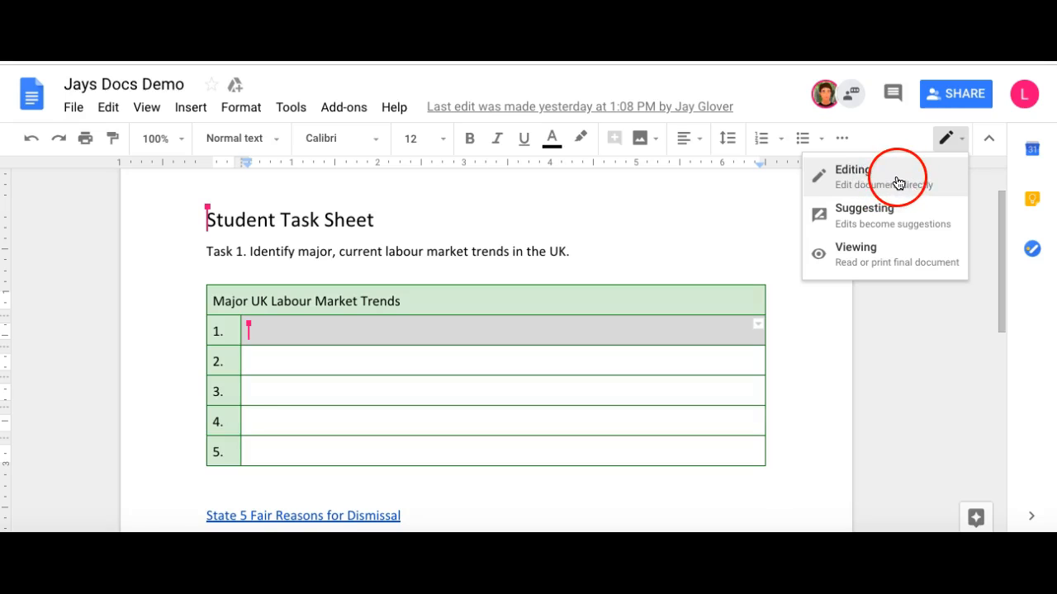
click(867, 213)
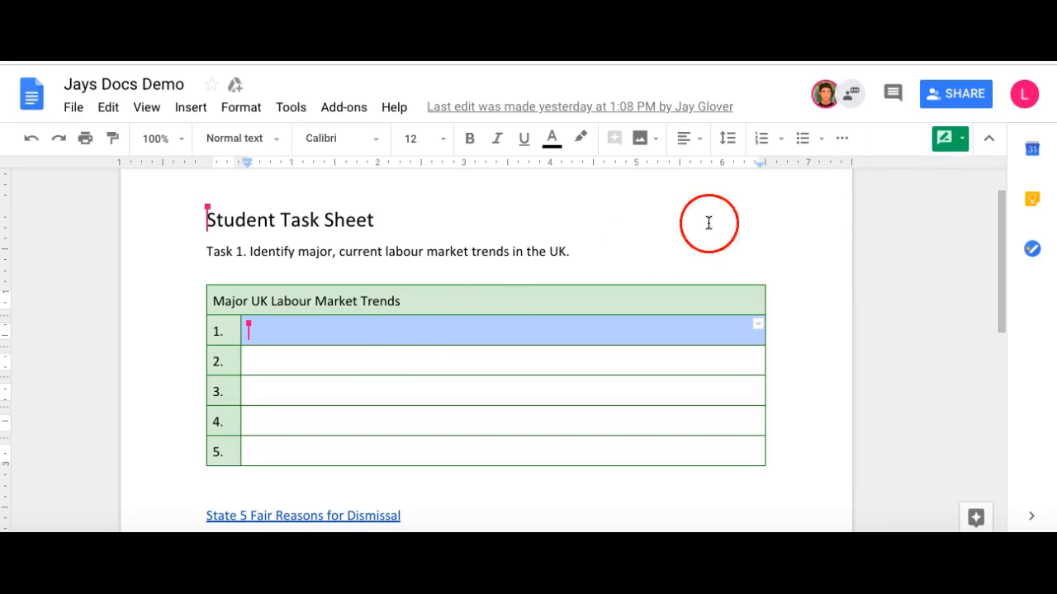
click(341, 325)
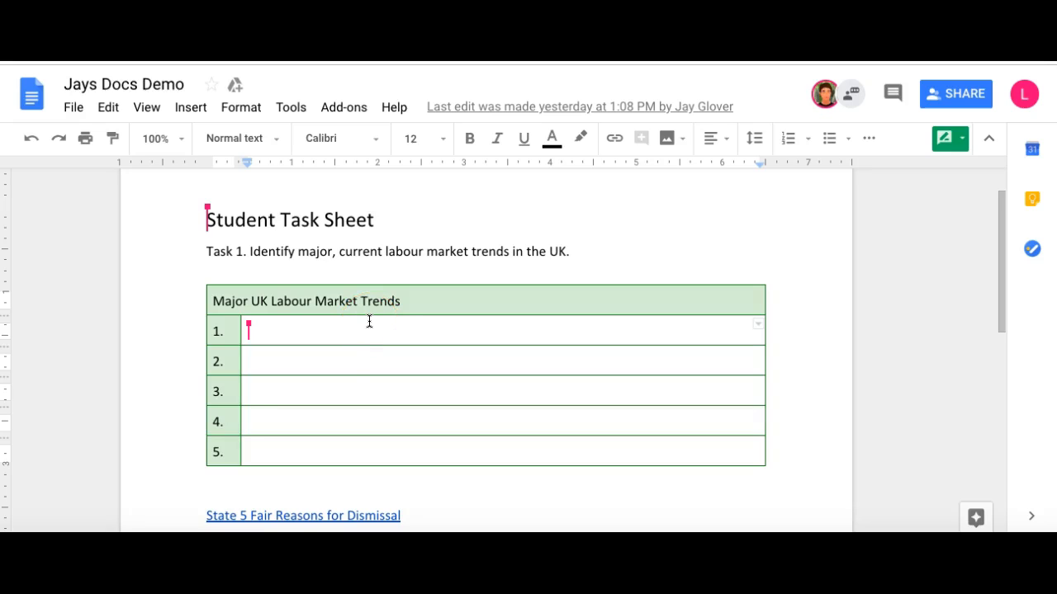
text(Brexit)
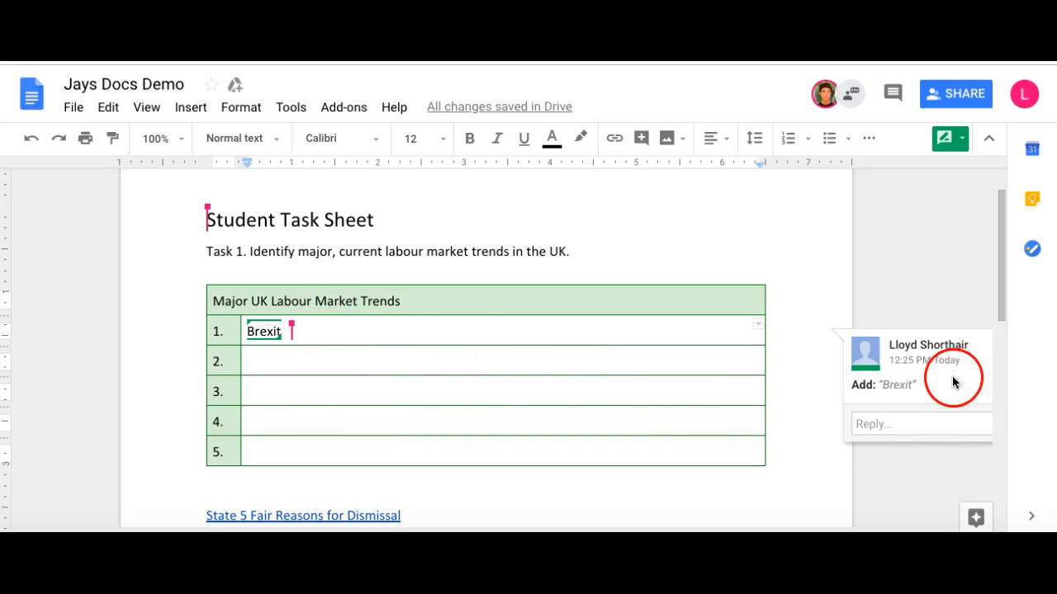
click(863, 425)
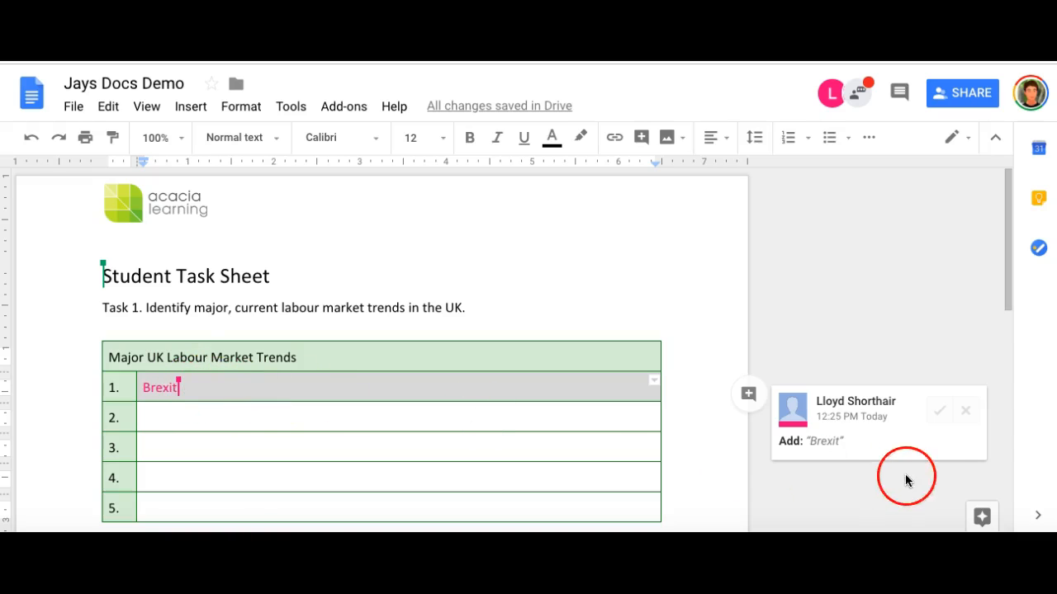
- In the owner's view of the document, reply "Is this a trend?" to the "Brexit" suggestion and accept the suggestion
click(942, 410)
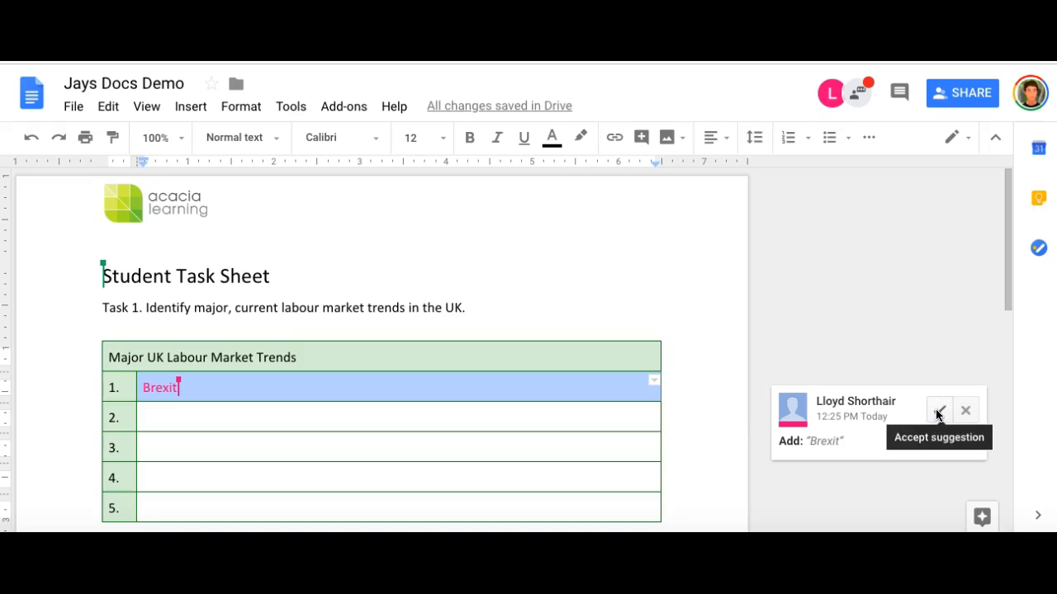
click(878, 444)
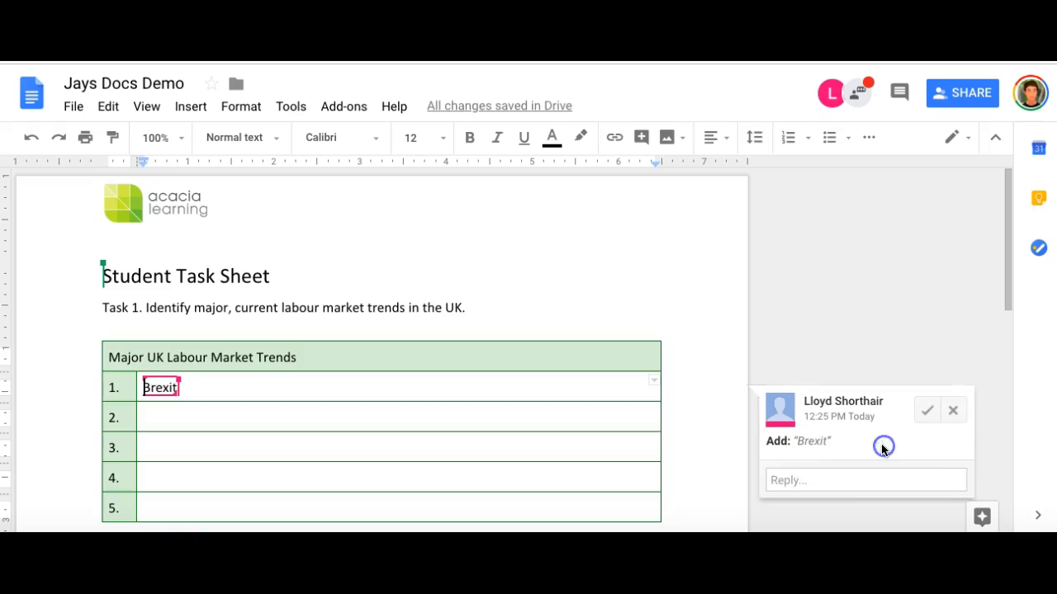
click(769, 480)
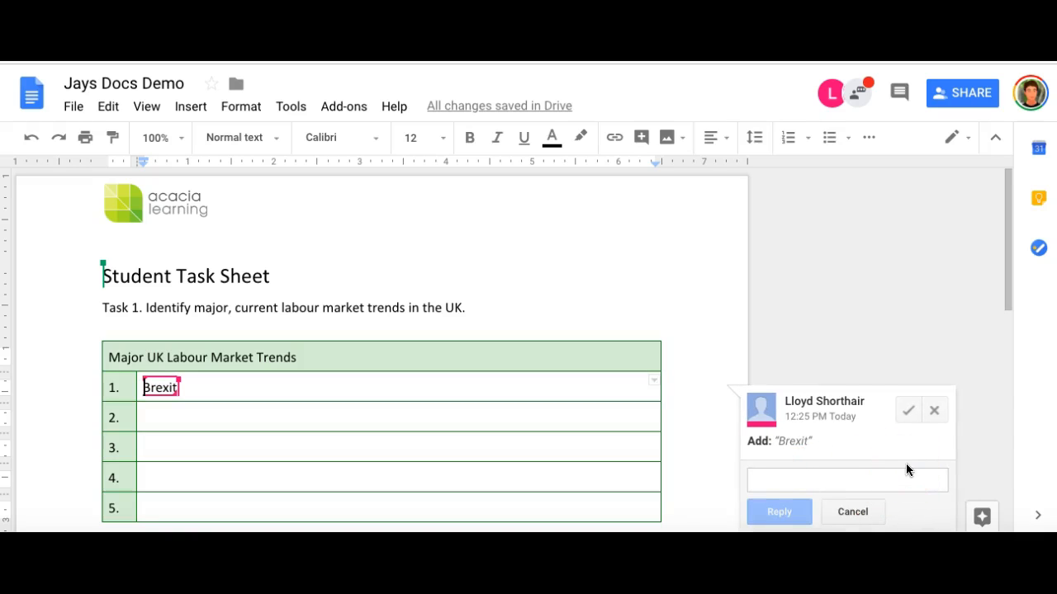
text(I)
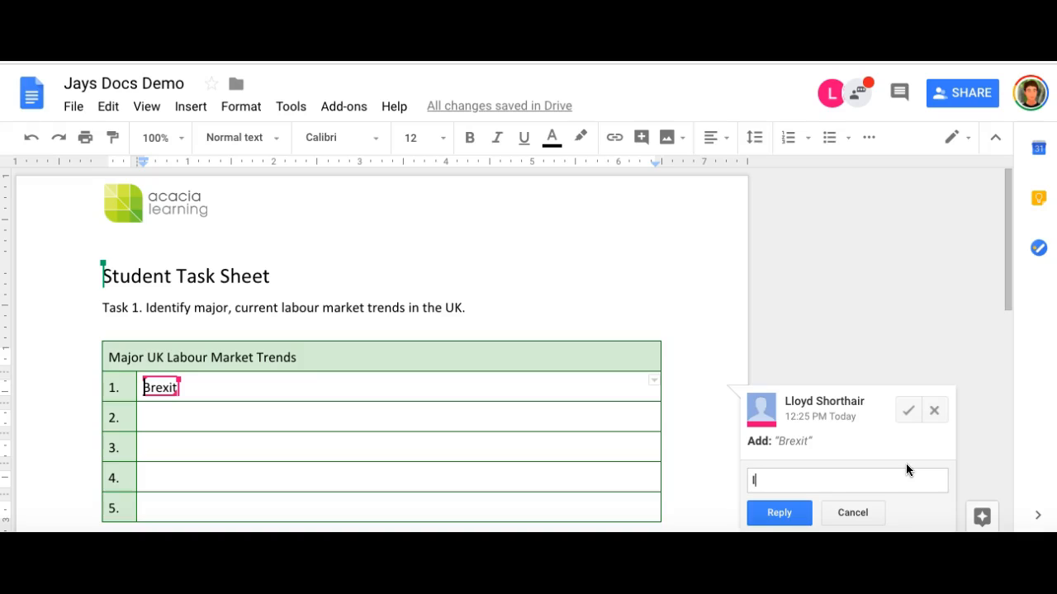
text(s this a trend?)
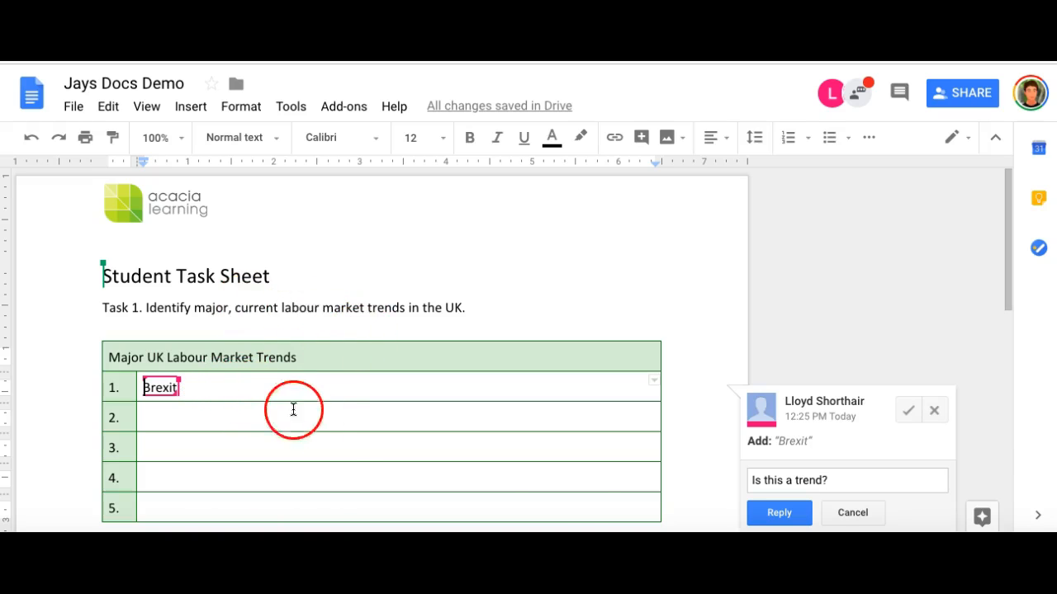
click(778, 512)
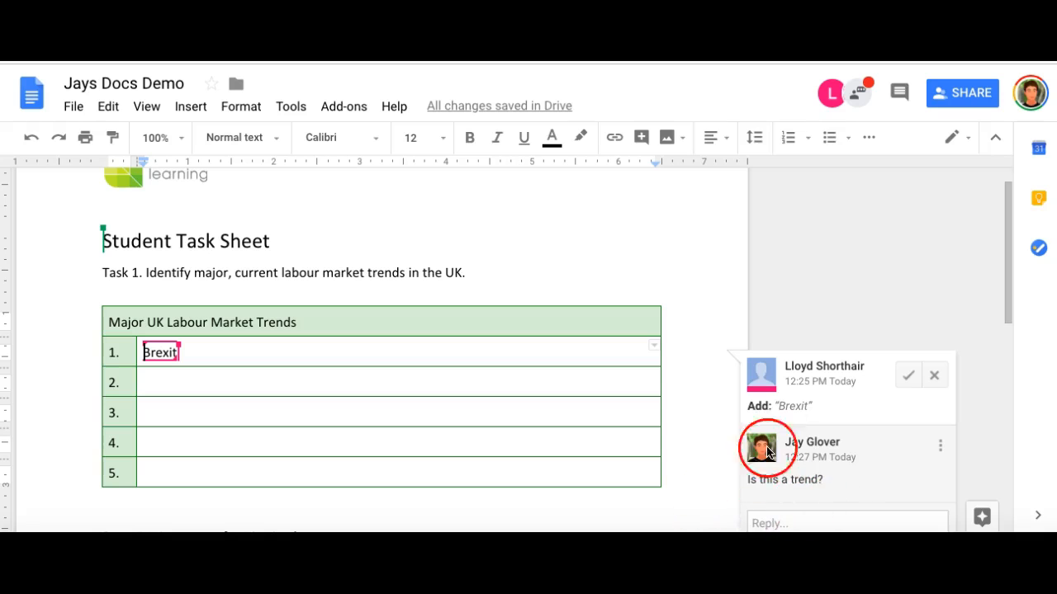
click(909, 375)
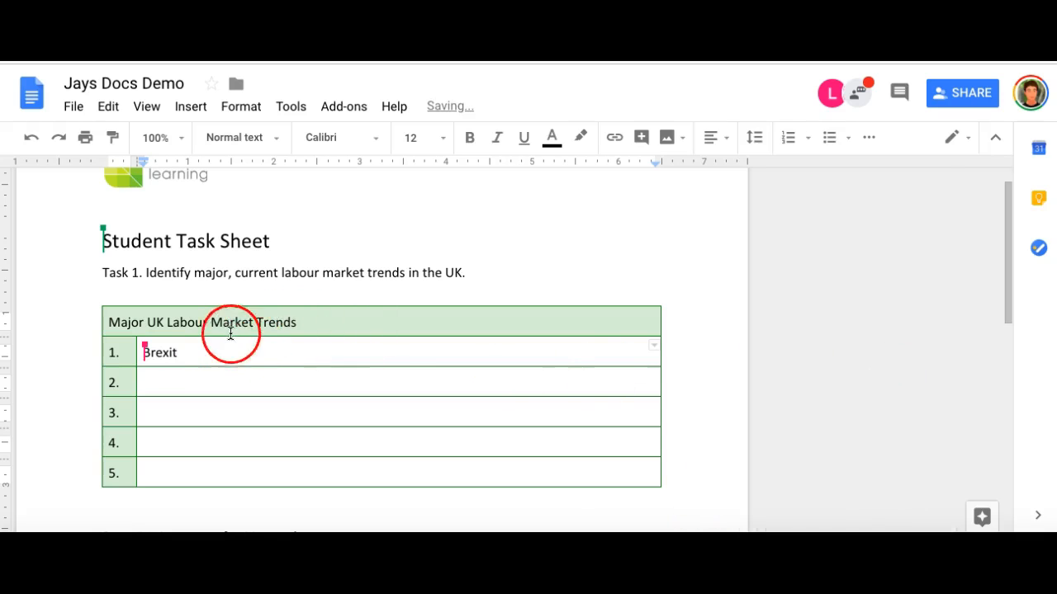
- Send the message "I don't know much about dismissal!" in the document chat
mouse_move(156, 359)
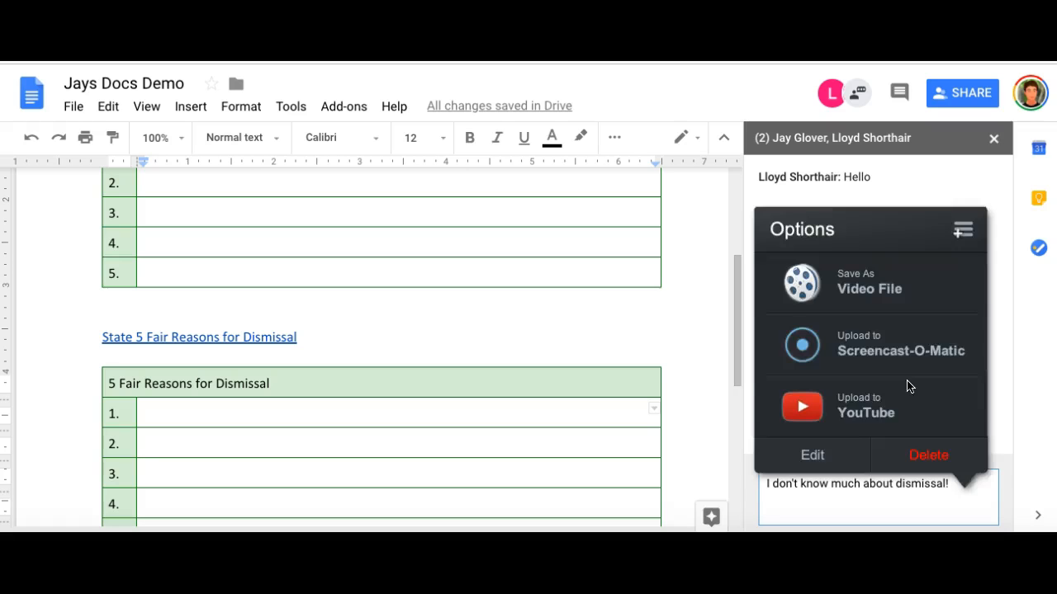
click(985, 496)
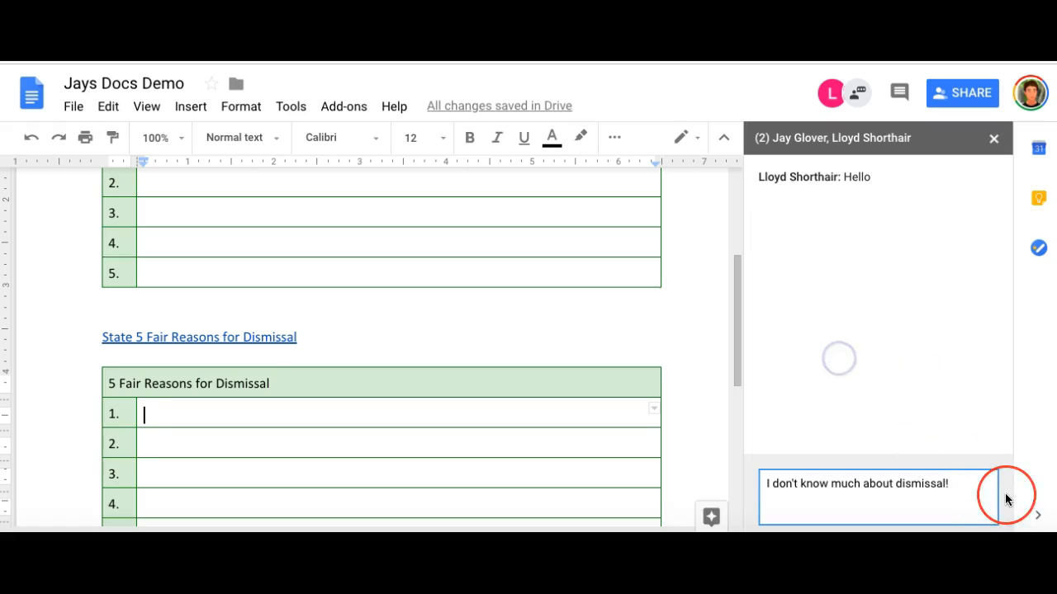
key(Return)
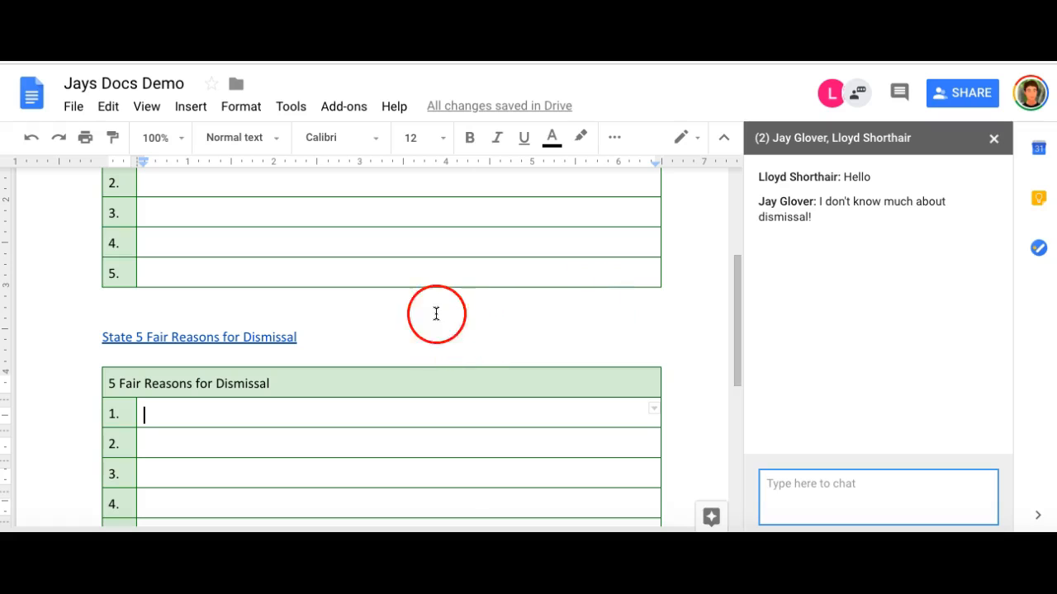
- View the Acas page linked from the "State 5 Fair Reasons for Dismissal" heading and return to the document
click(208, 339)
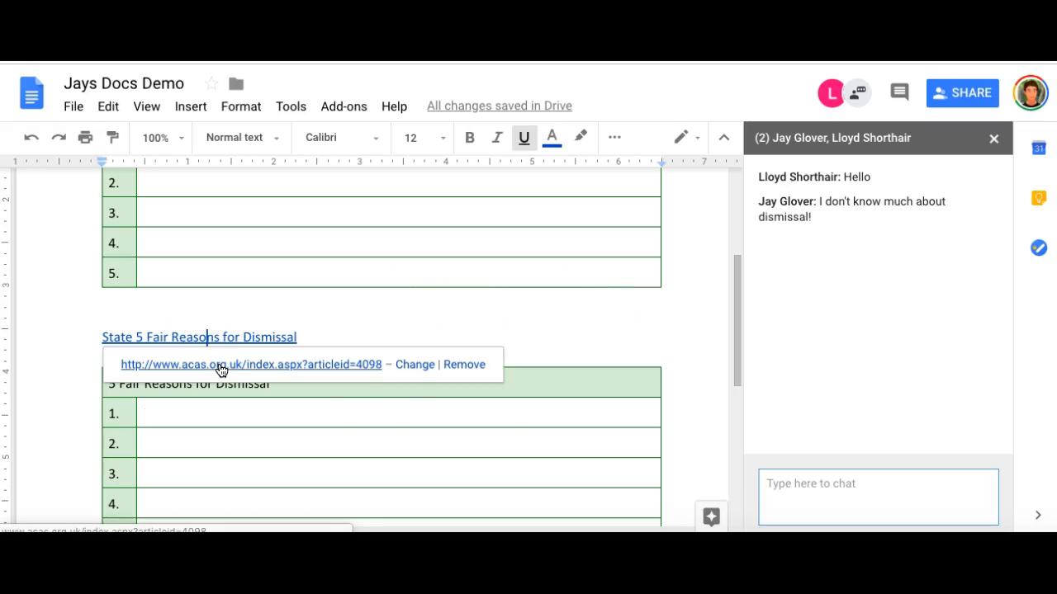
click(220, 368)
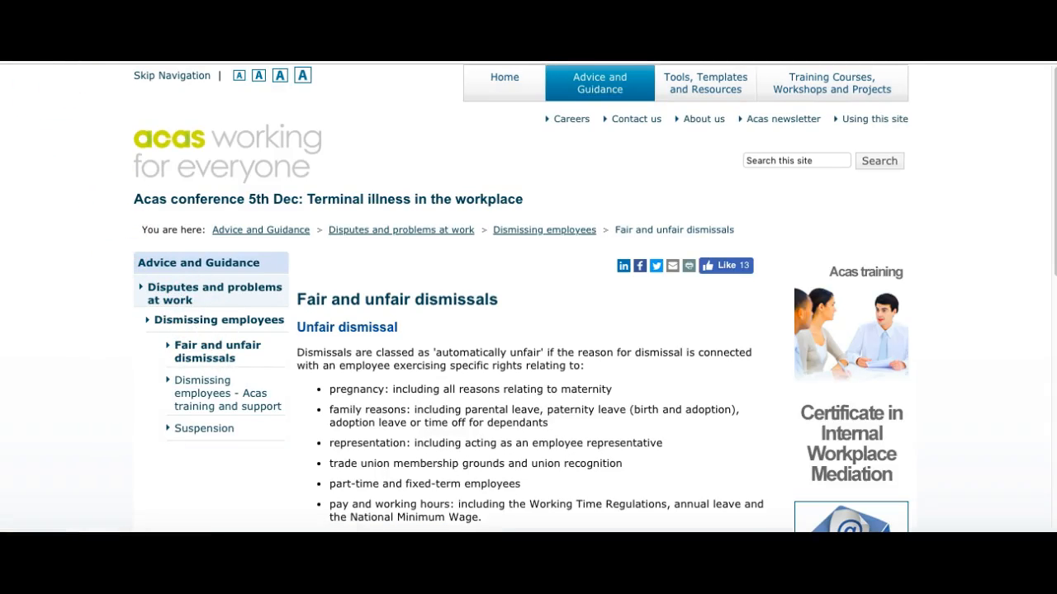
key(ctrl+shift+Tab)
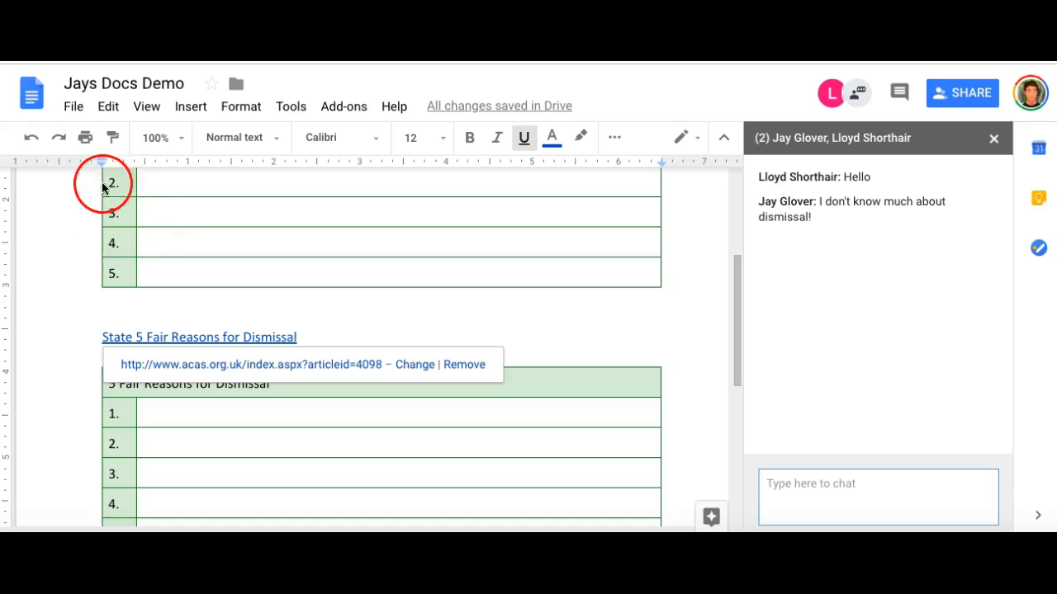
- Bring up the file formats in which the document can be downloaded
click(74, 107)
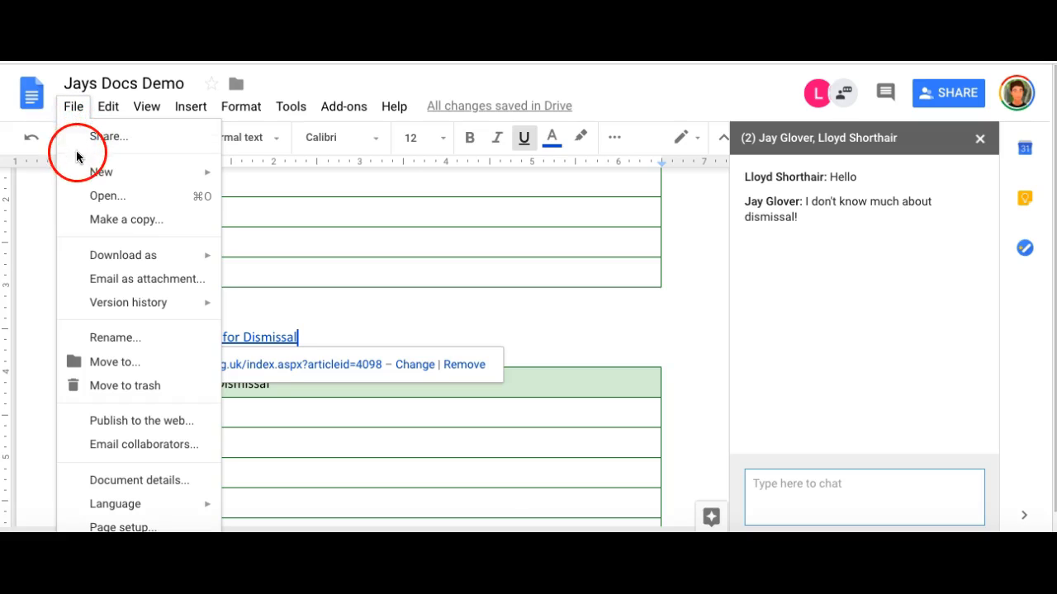
mouse_move(88, 177)
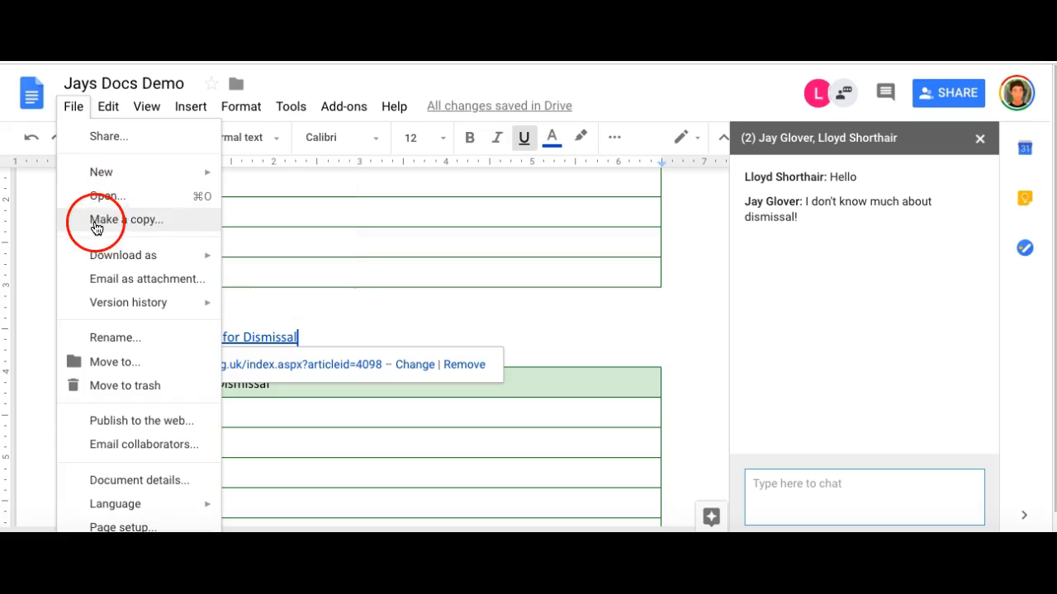
mouse_move(114, 258)
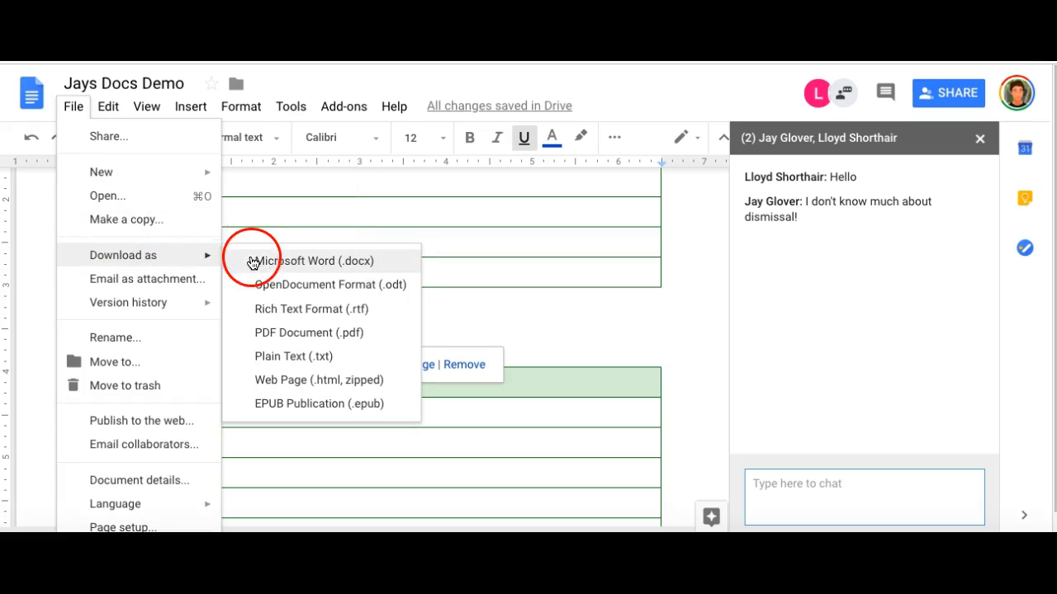